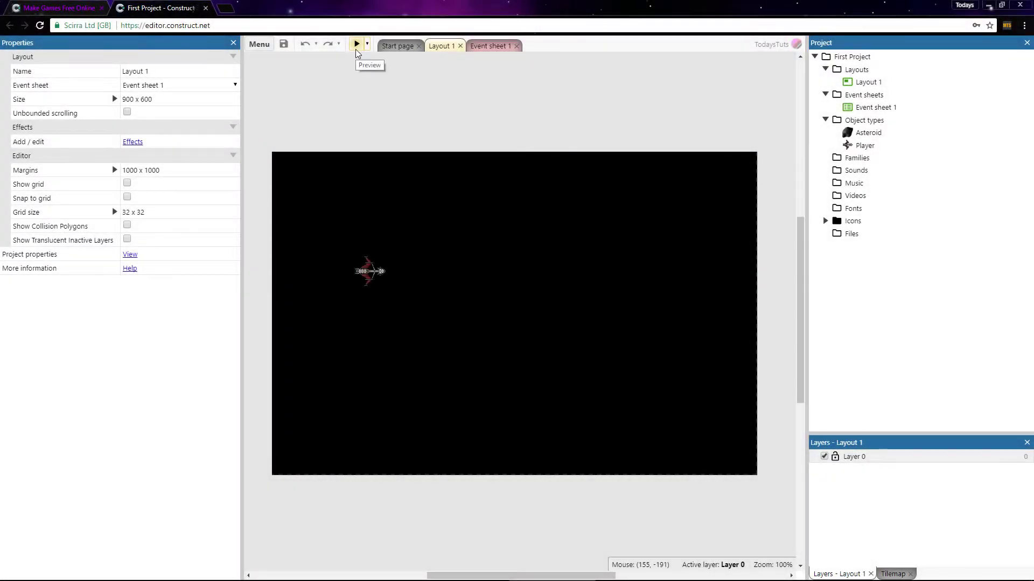
Preview the game, steering the ship up and down, then close the preview
left_click(356, 46)
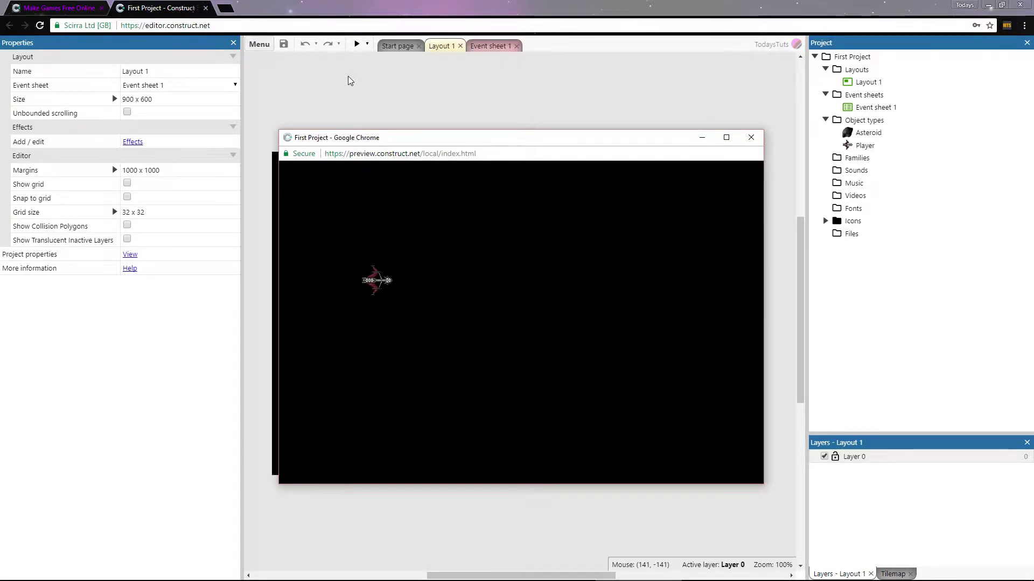
key("Up")
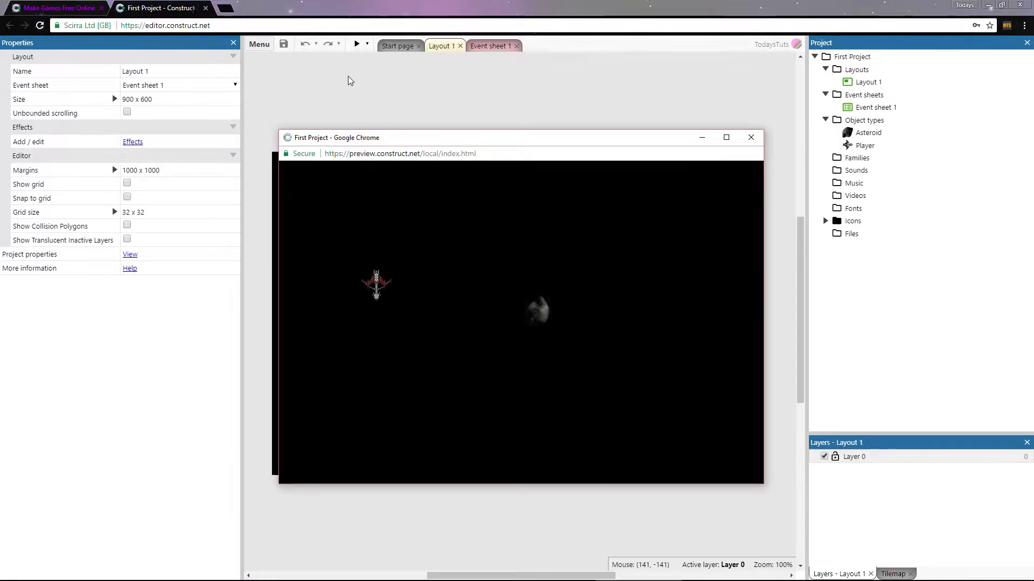
key("Down")
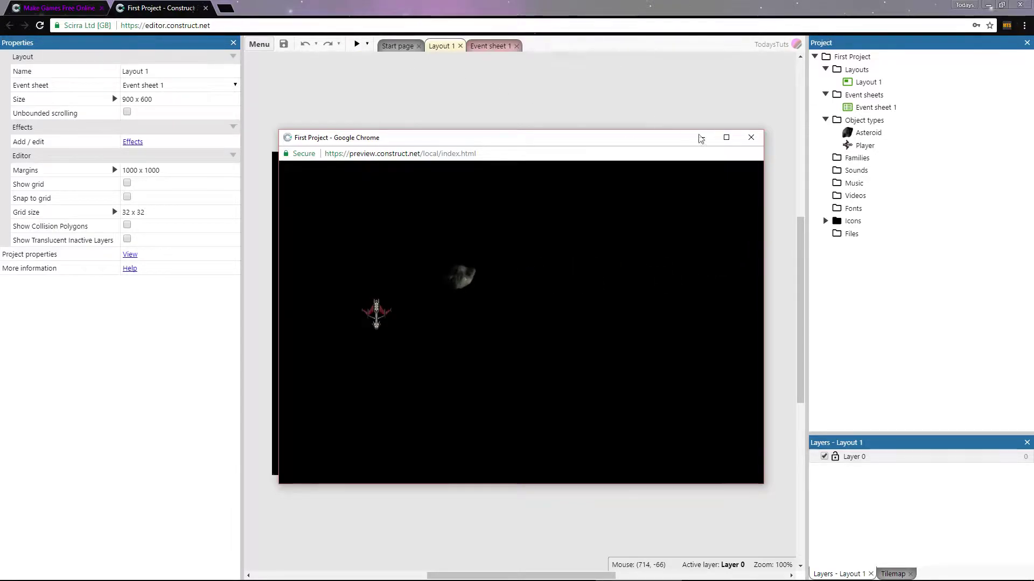
left_click(750, 136)
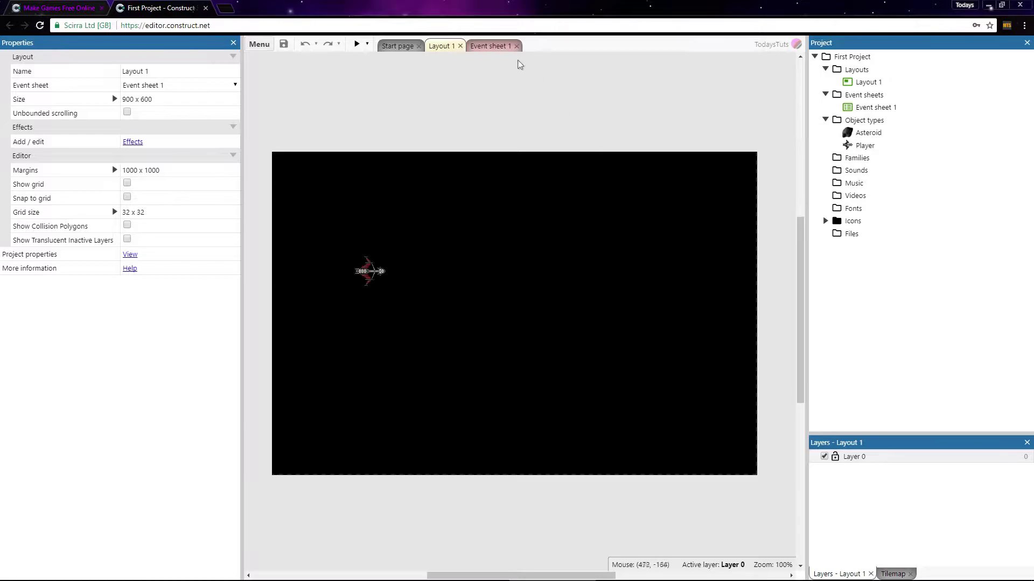
Add an Asteroid 'On collision with Player' event to Event sheet 1
left_click(491, 46)
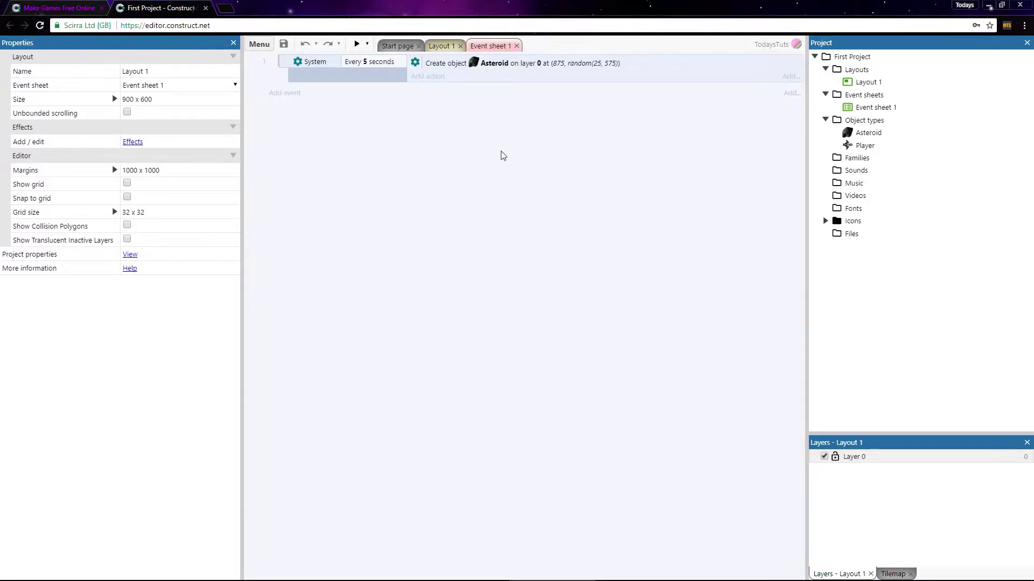
left_click(289, 99)
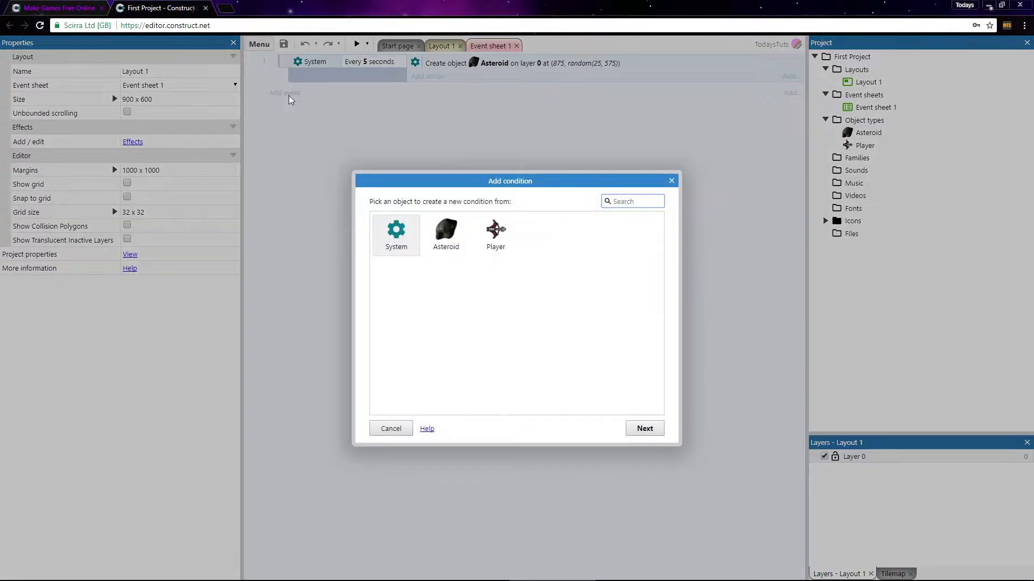
left_click(444, 241)
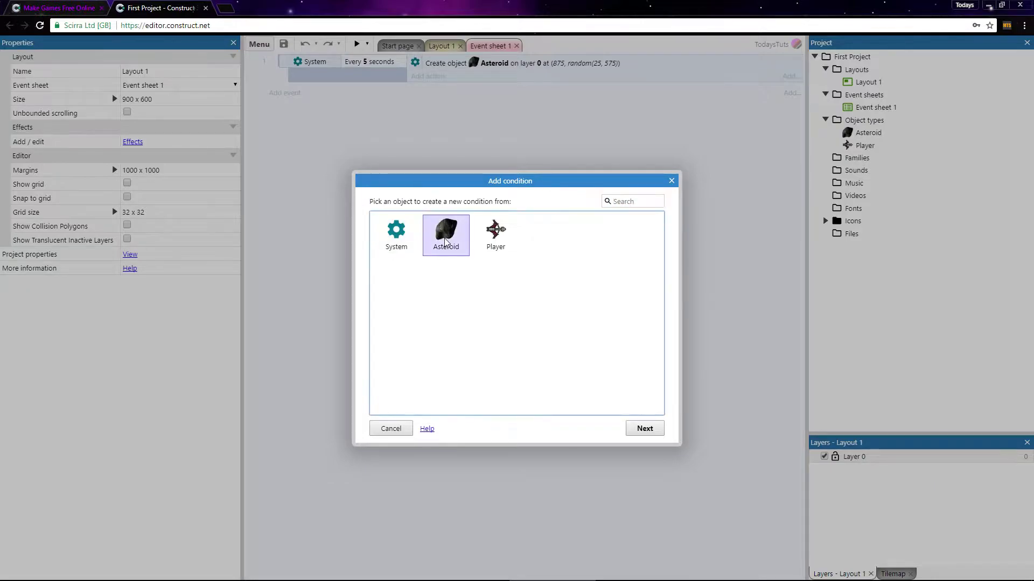
left_click(645, 429)
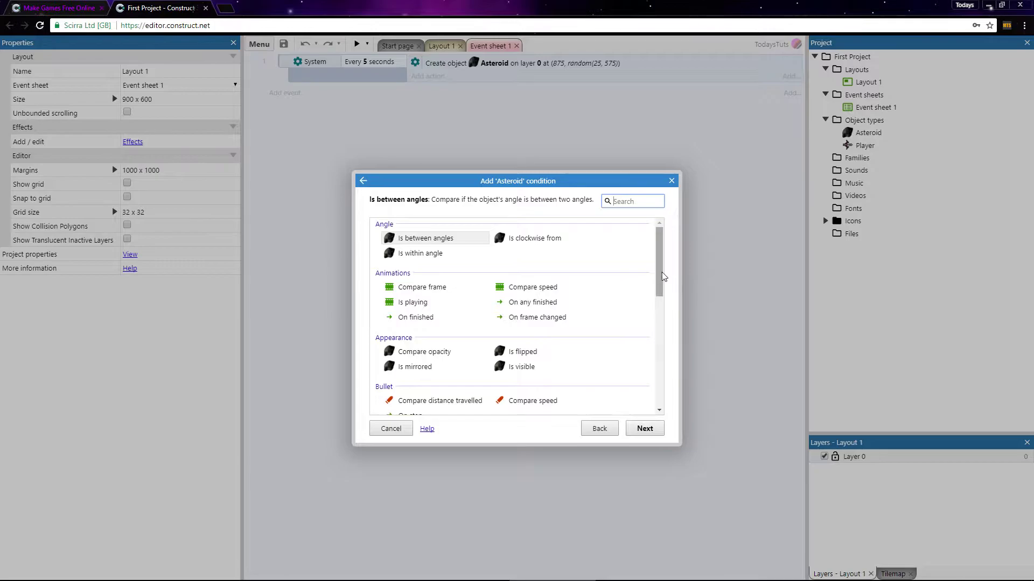
scroll(659, 277, "down", 3)
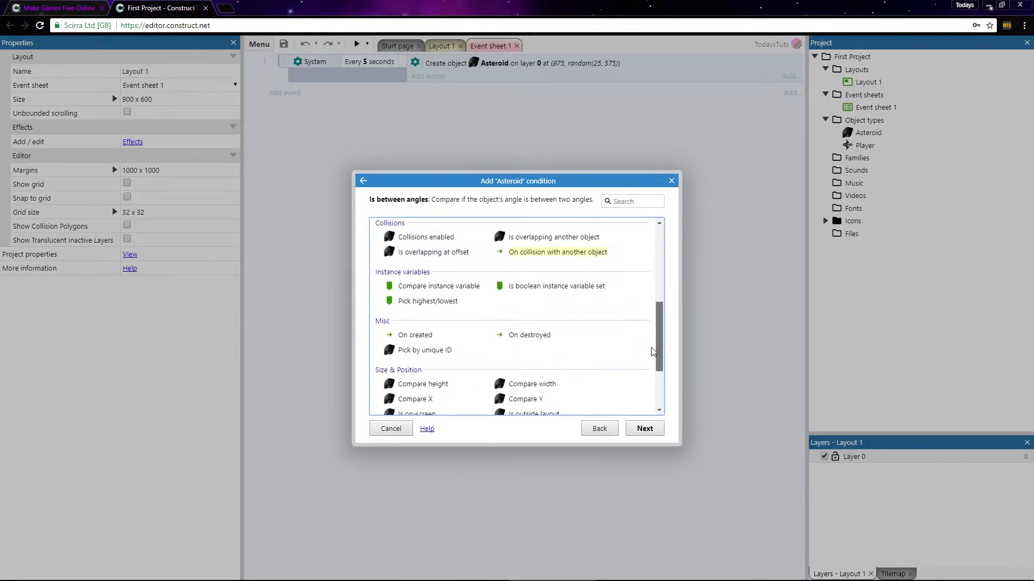
left_click(563, 258)
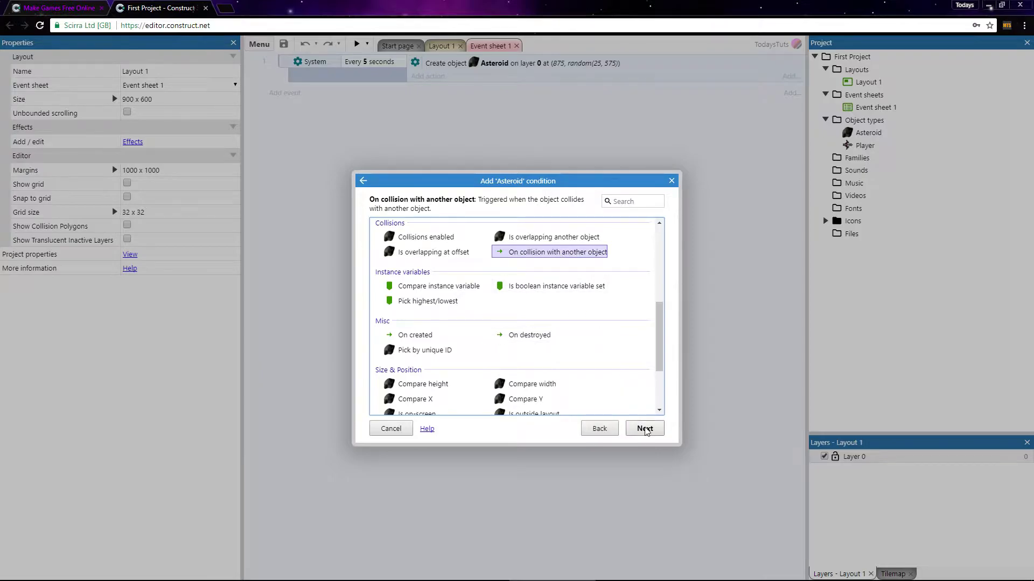
left_click(645, 429)
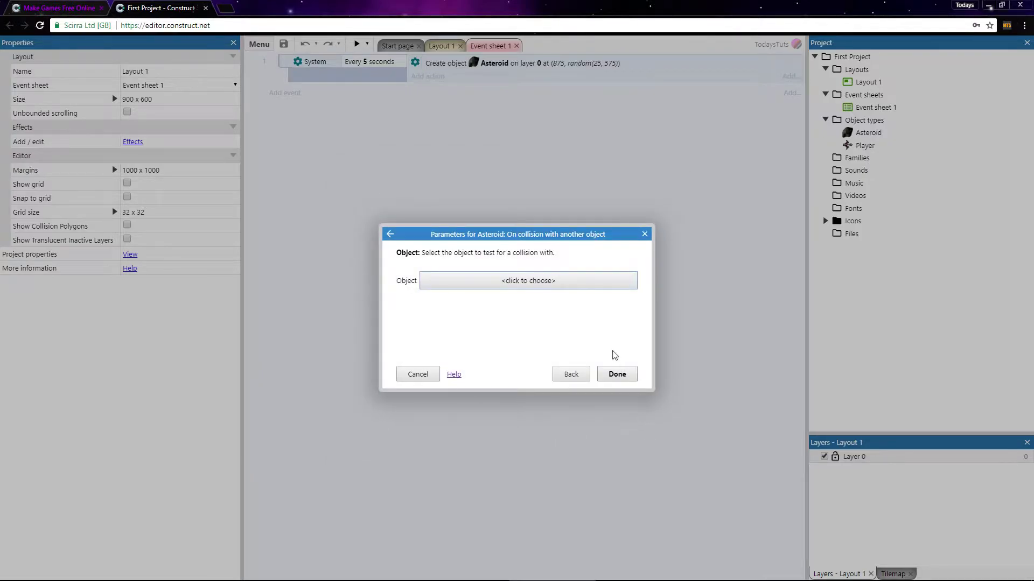
left_click(577, 279)
left_click(537, 256)
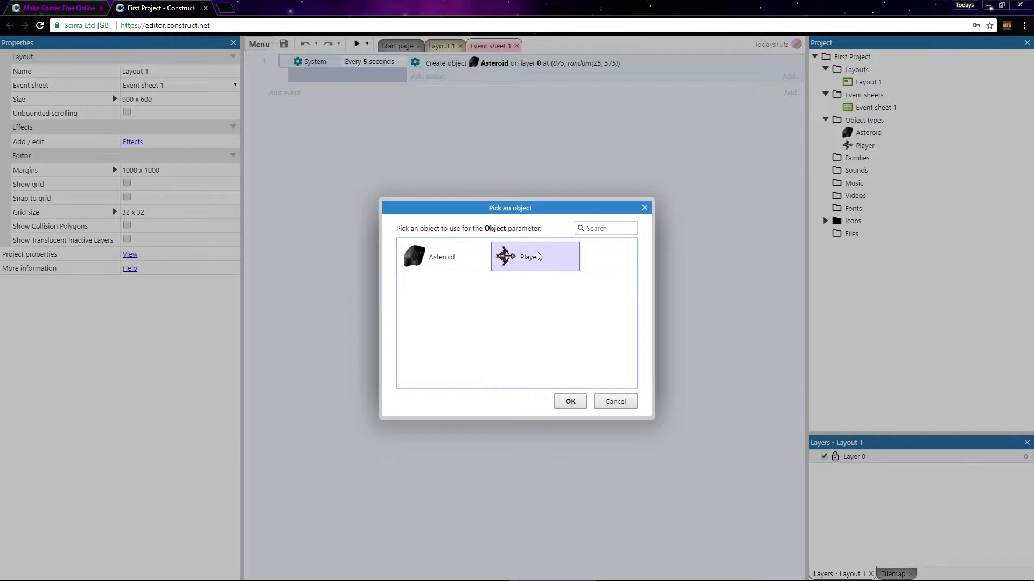
left_click(570, 401)
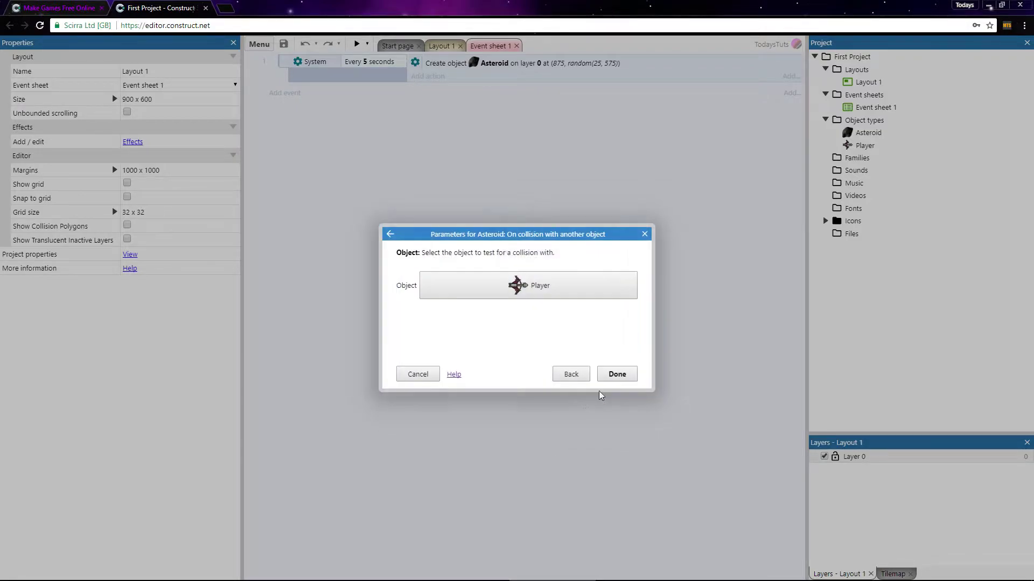
left_click(617, 379)
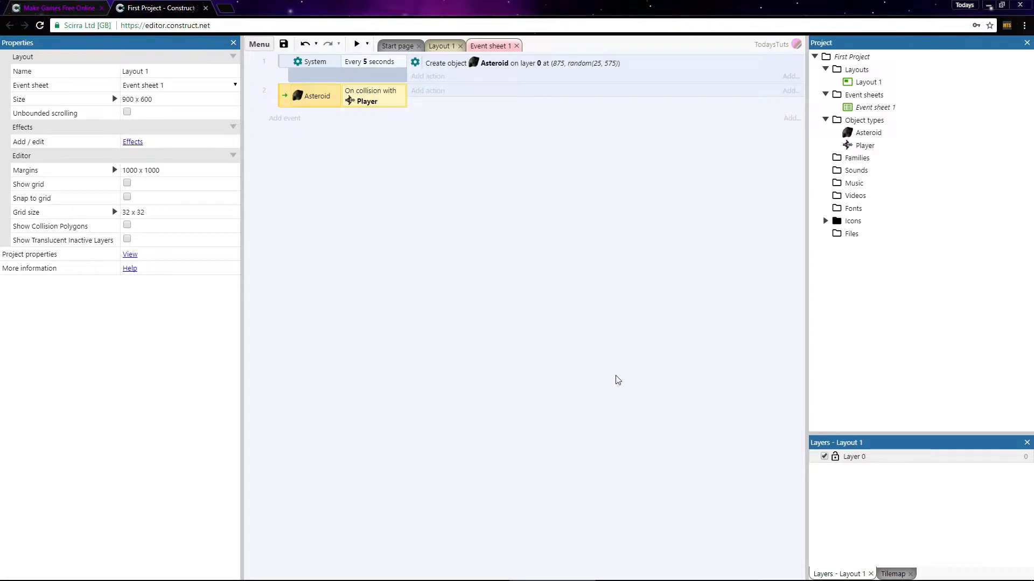
Give the Asteroid–Player collision event a Player Destroy action
left_click(428, 91)
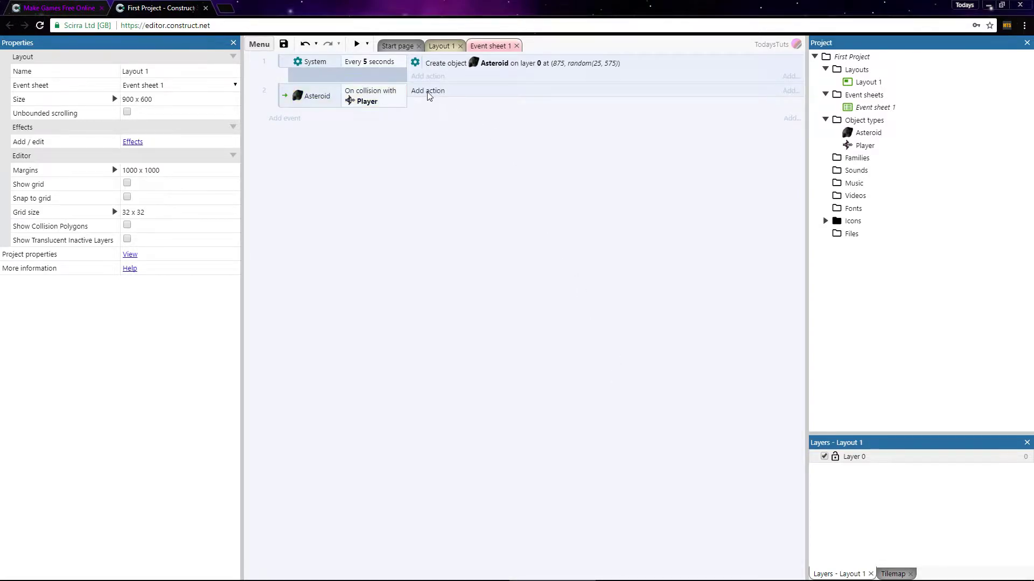
left_click(493, 239)
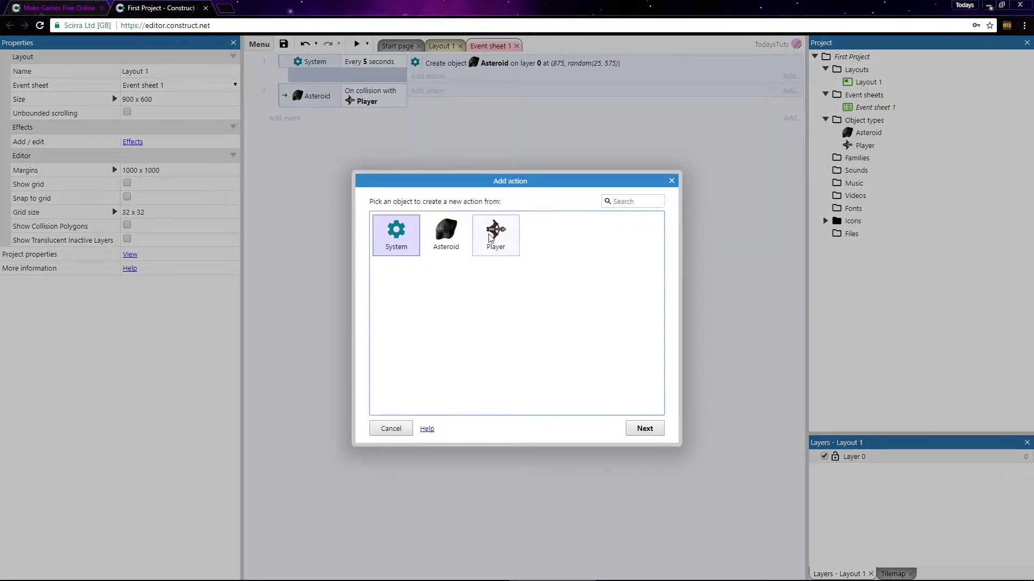
left_click(641, 429)
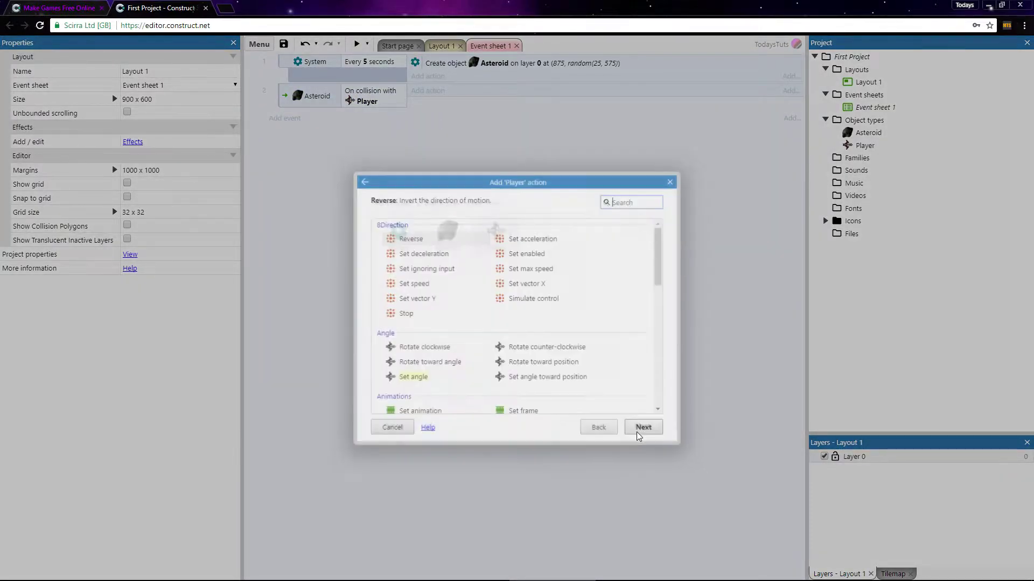
left_click_drag(659, 292, 658, 382)
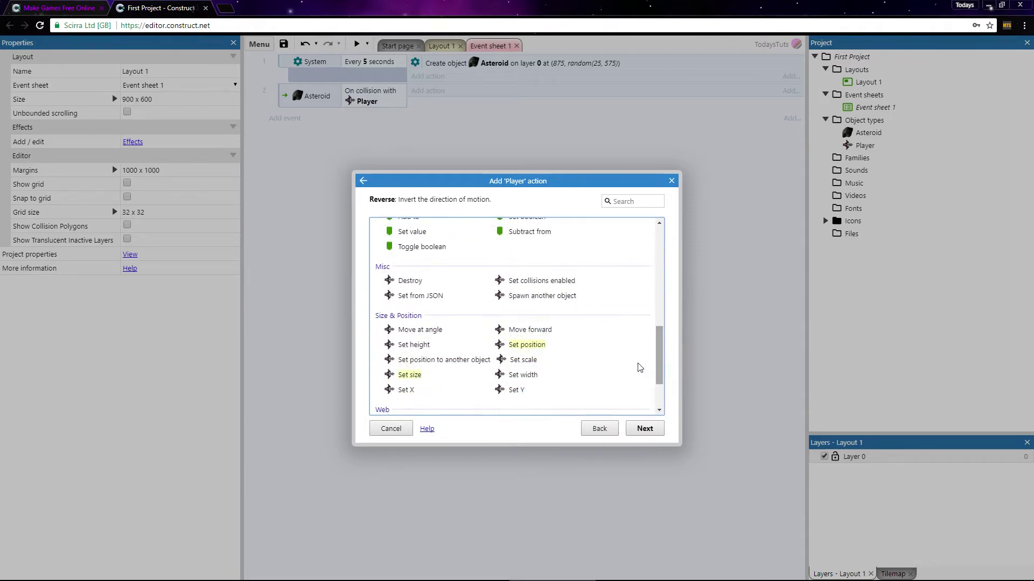
left_click(418, 284)
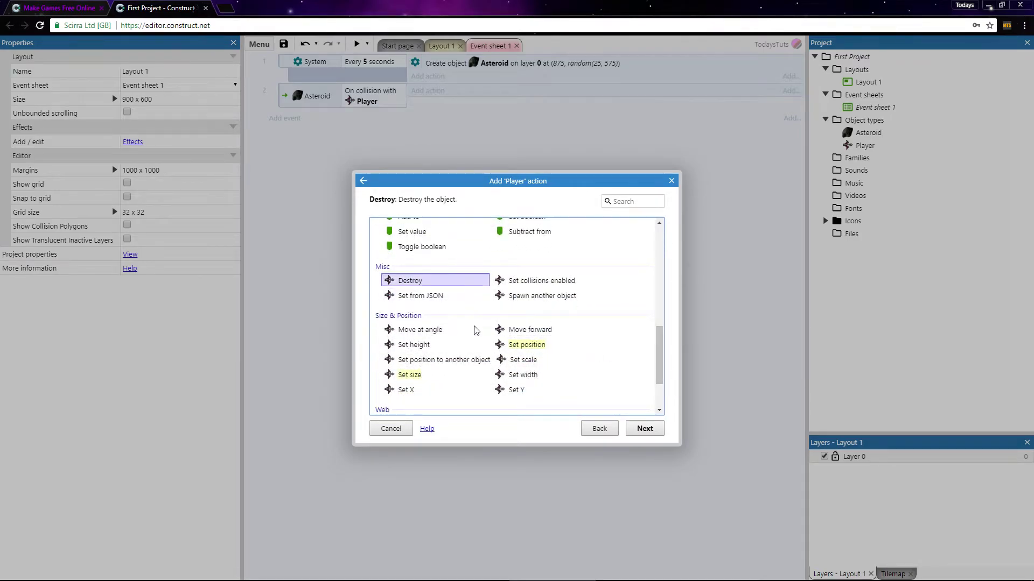
left_click(638, 429)
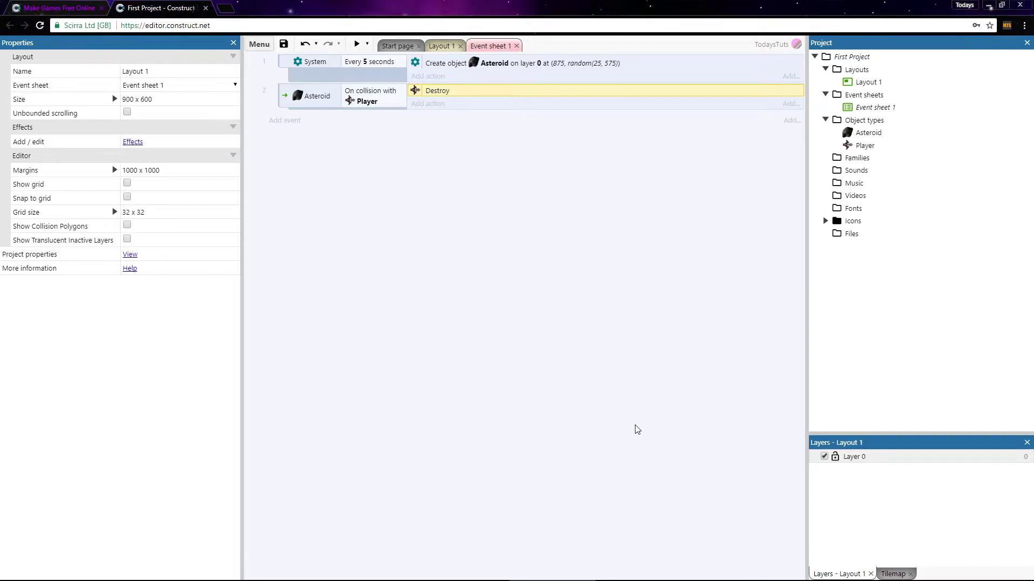
left_click(357, 43)
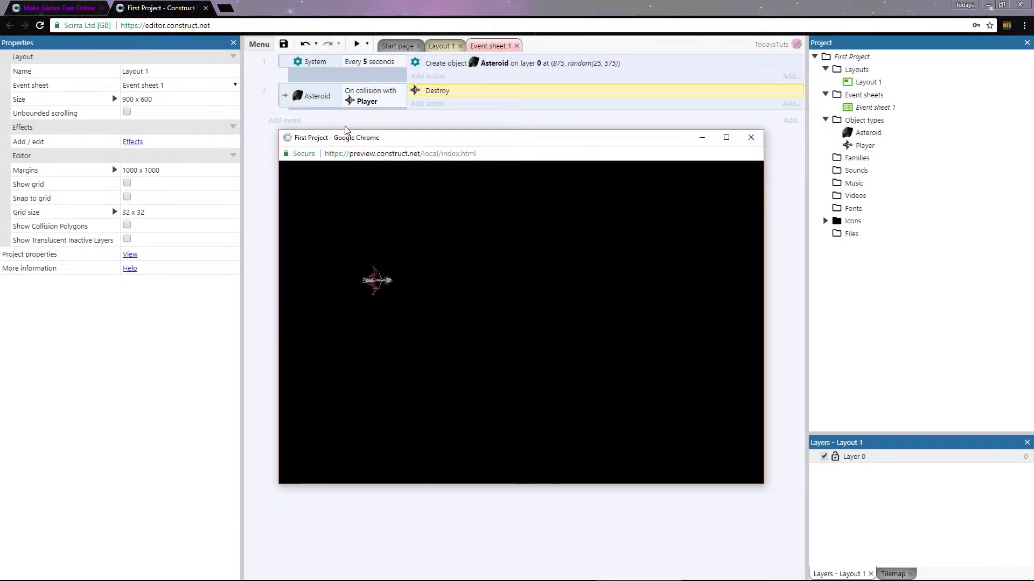
key("Down")
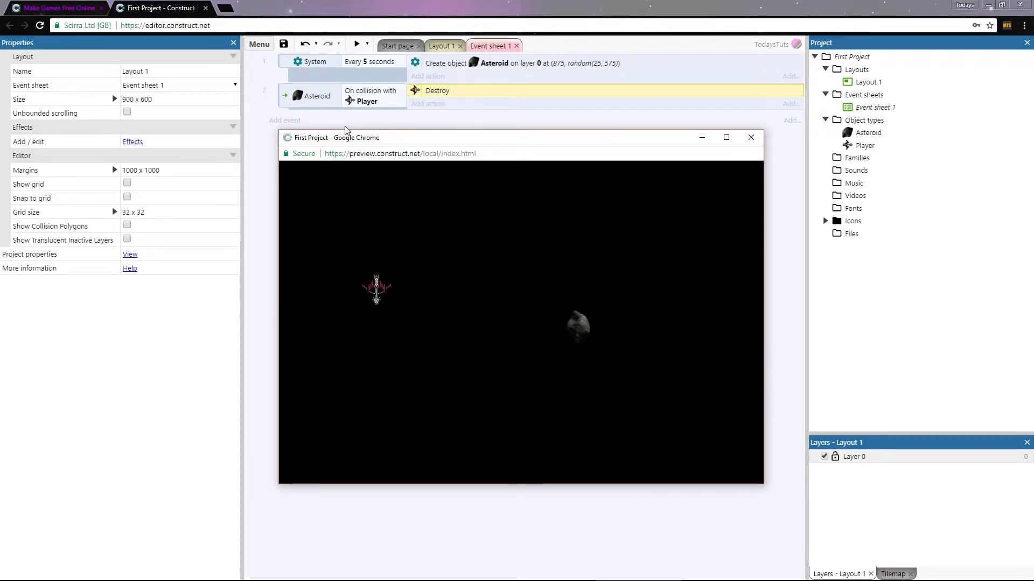
key("Down")
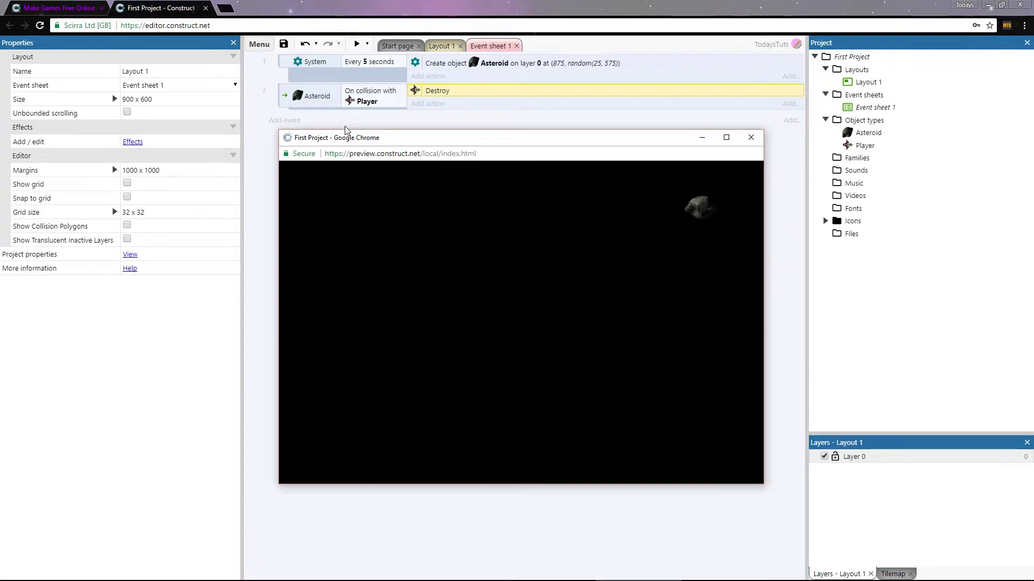
left_click(754, 139)
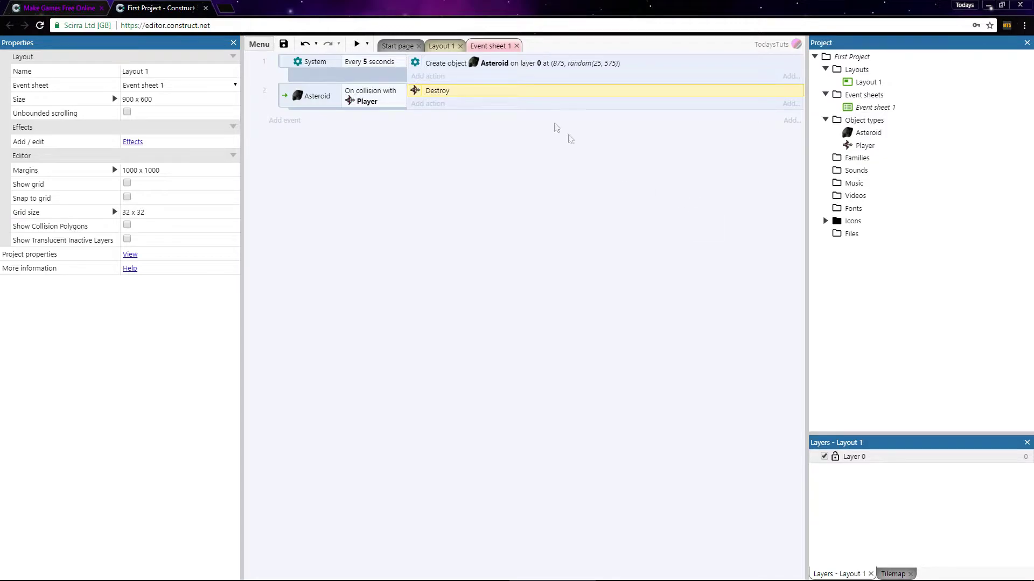
left_click(444, 49)
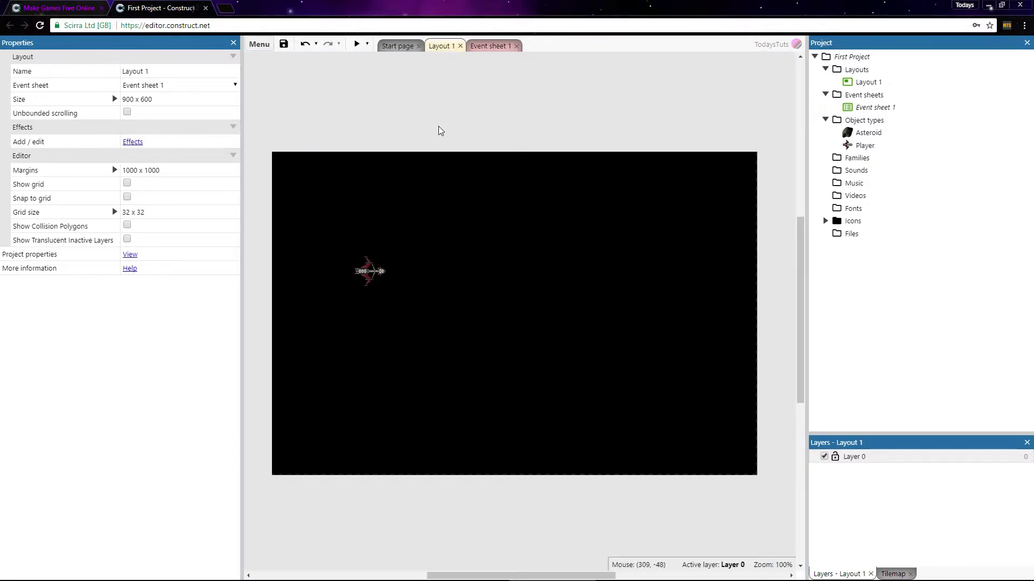
Move the asteroid beside the ship, then deselect both sprites on the canvas
left_click(368, 281)
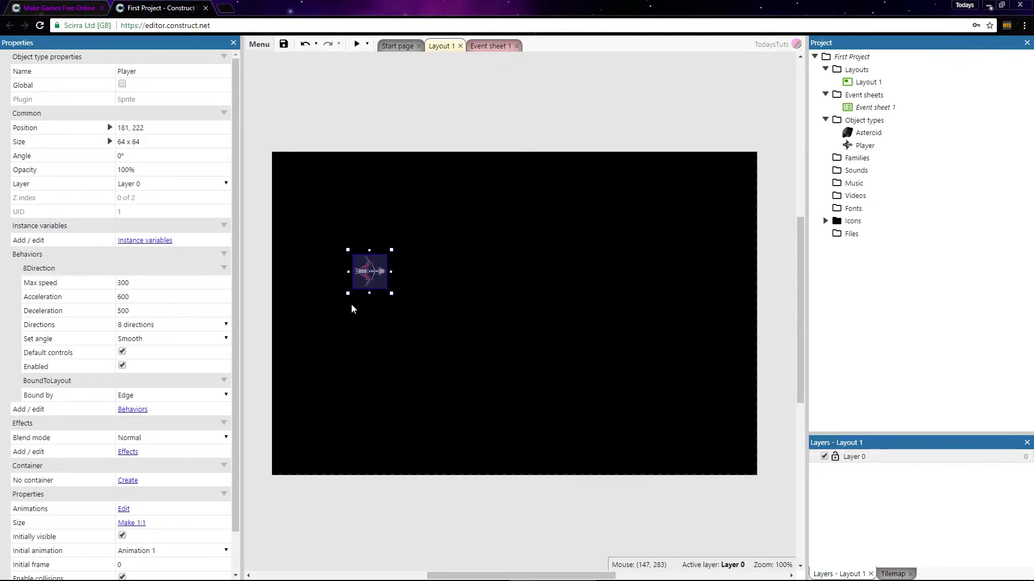
left_click_drag(454, 575, 418, 575)
left_click_drag(332, 208, 495, 302)
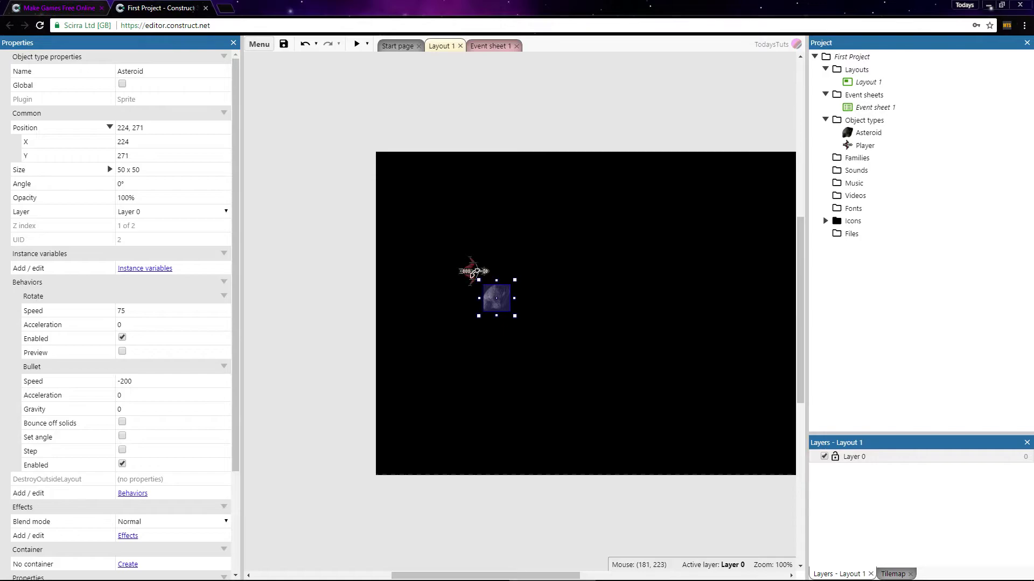
left_click(469, 270)
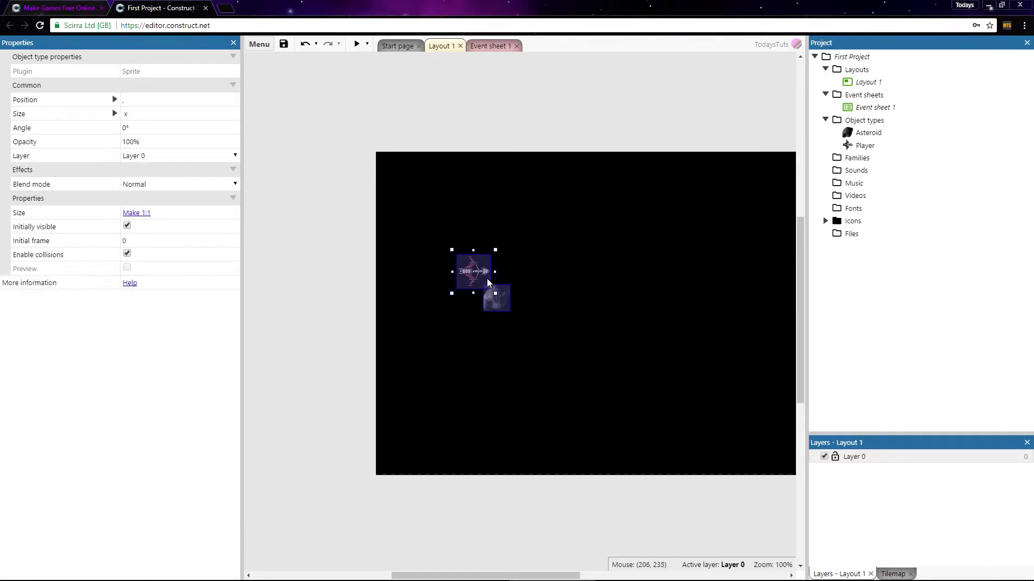
scroll(487, 279, "up", 2, "ctrl")
scroll(488, 283, "up", 2, "ctrl")
scroll(488, 290, "up", 2, "ctrl")
scroll(488, 290, "up", 1, "ctrl")
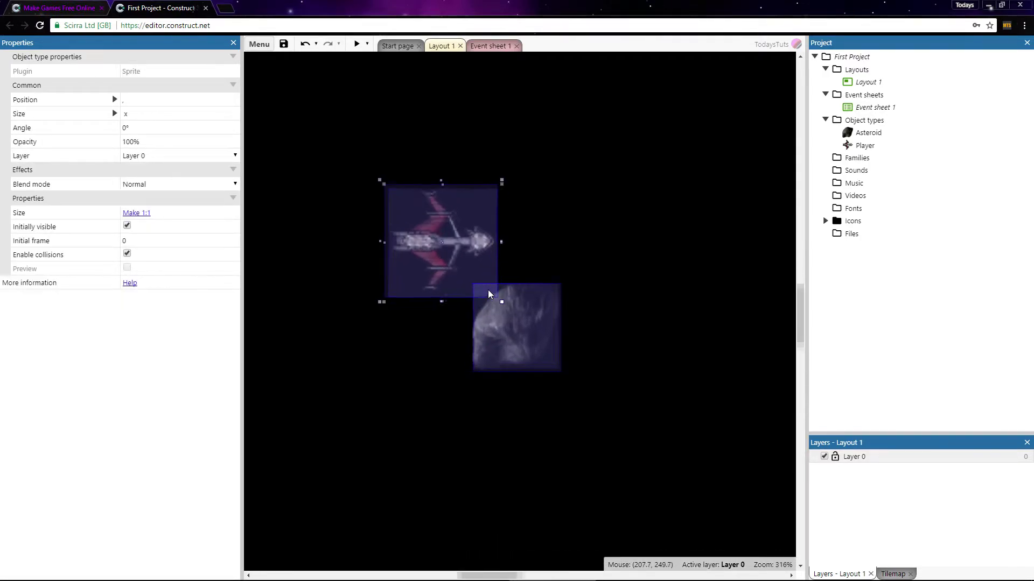
scroll(488, 290, "up", 1, "ctrl")
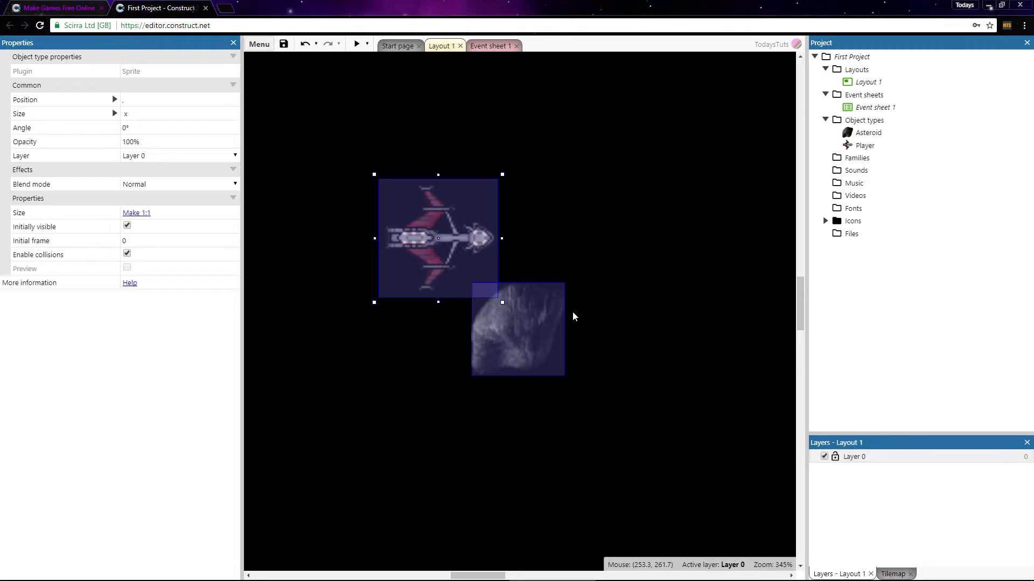
left_click(602, 239)
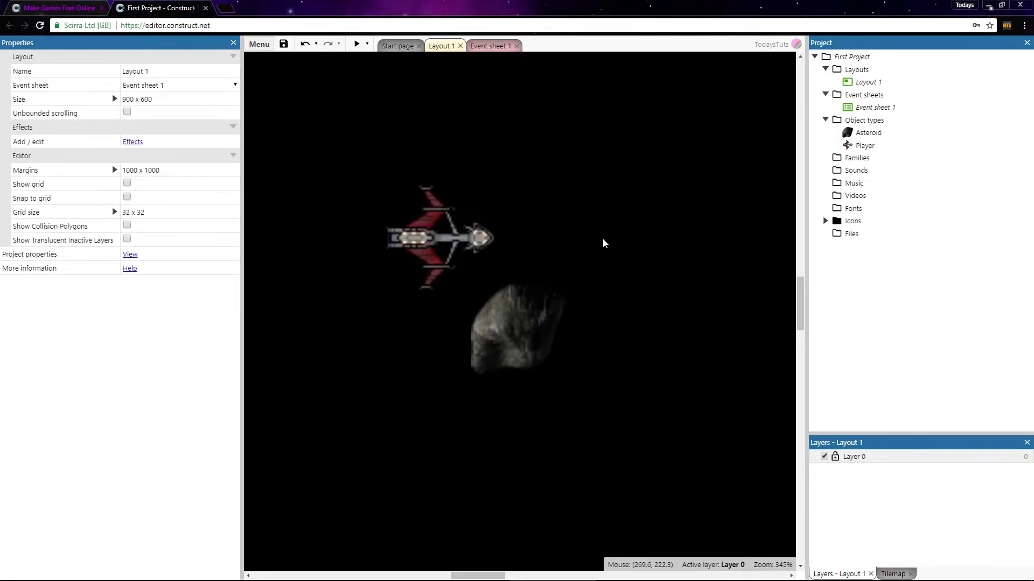
Fit the ship's collision polygon points to its tail and lower wing
double_click(420, 234)
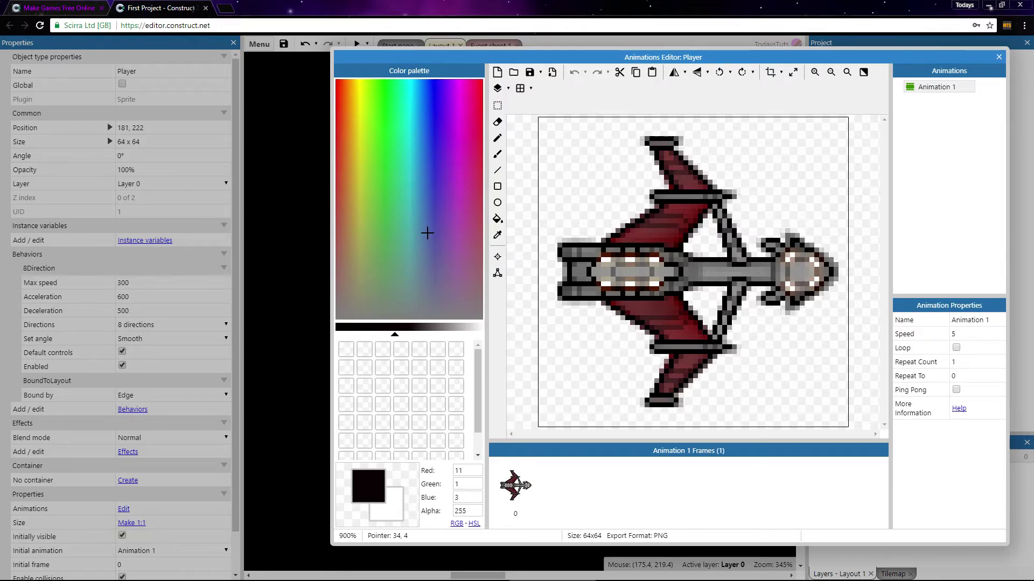
left_click(498, 273)
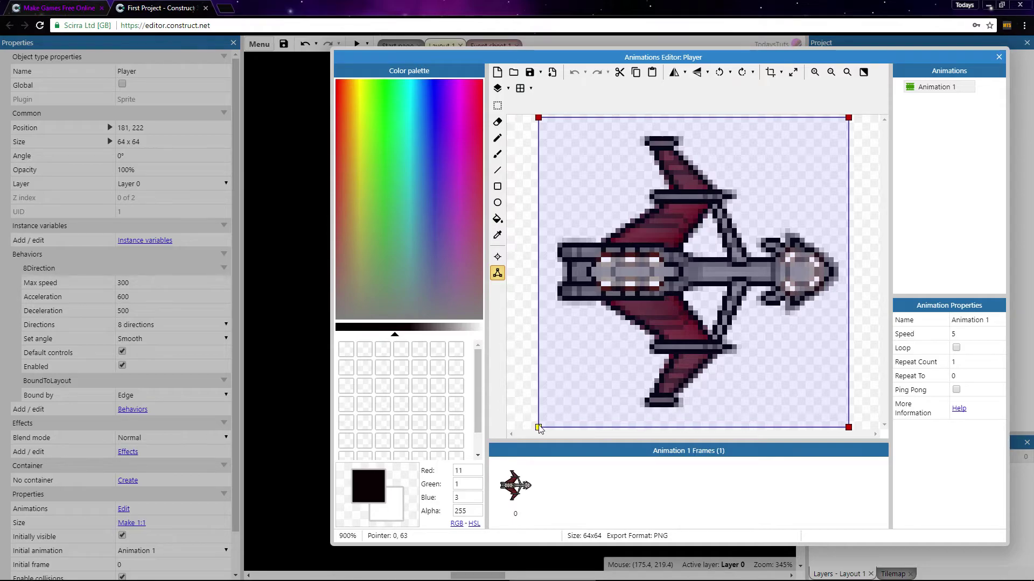
mouse_move(538, 427)
left_mouse_down()
mouse_move(568, 404)
mouse_move(589, 411)
left_mouse_up()
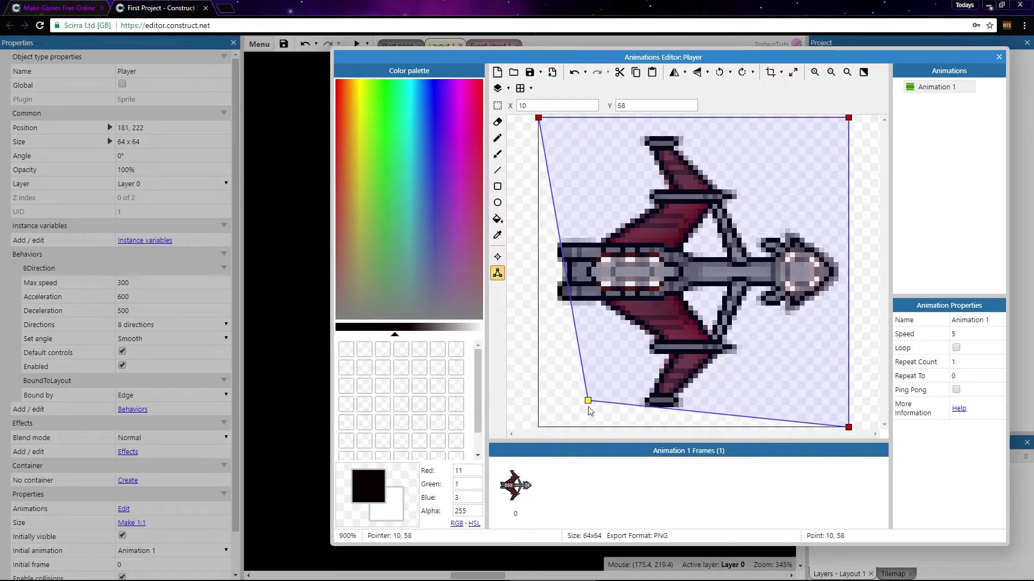
right_click(590, 411)
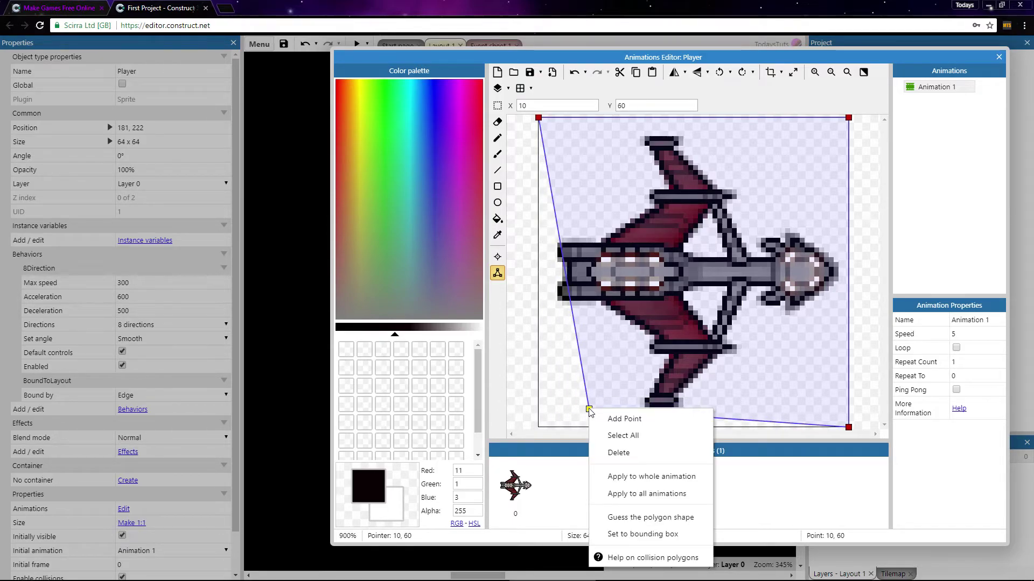
left_click(604, 420)
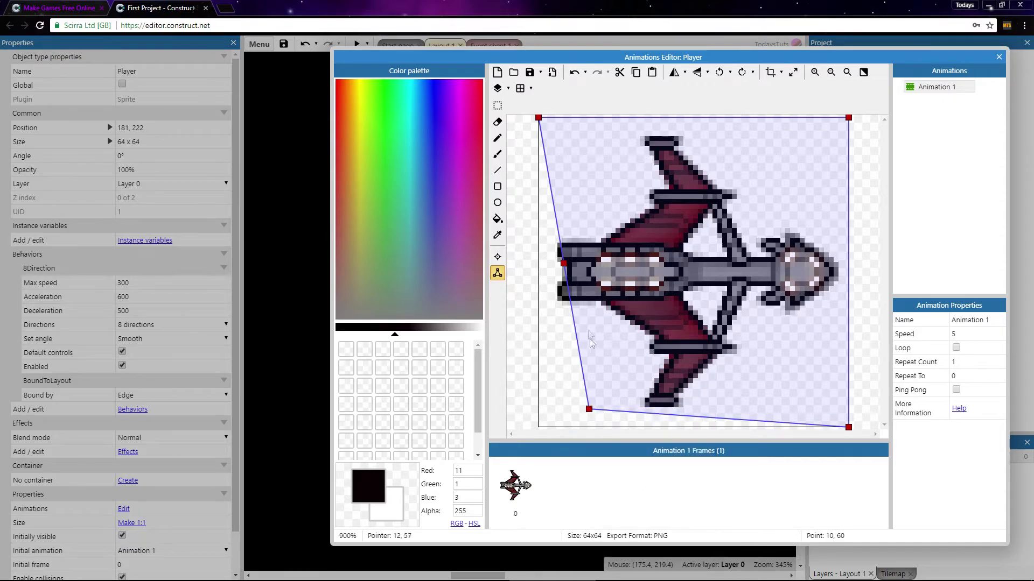
left_click_drag(562, 265, 559, 273)
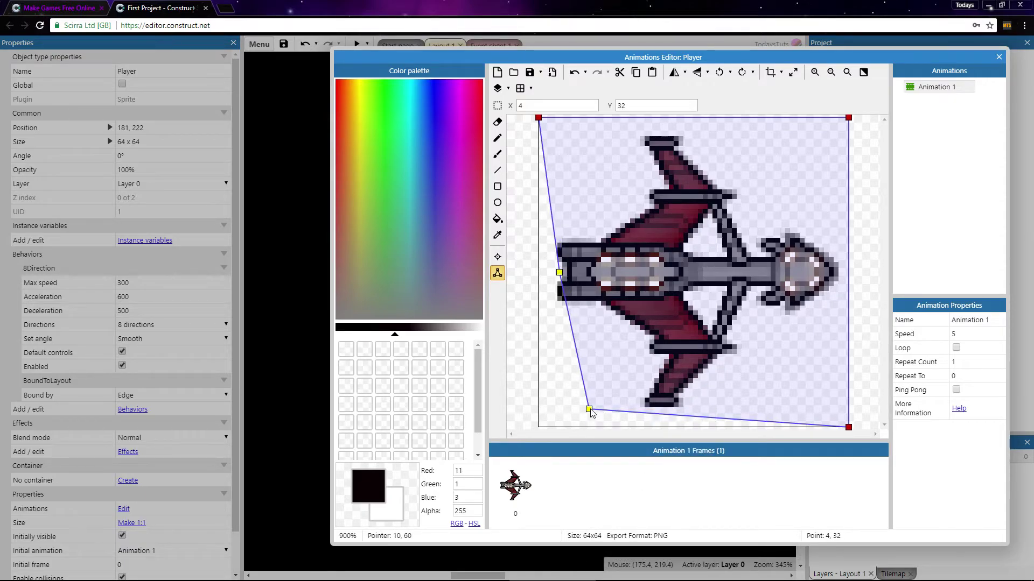
mouse_move(591, 410)
left_mouse_down()
mouse_move(649, 418)
mouse_move(649, 410)
left_mouse_up()
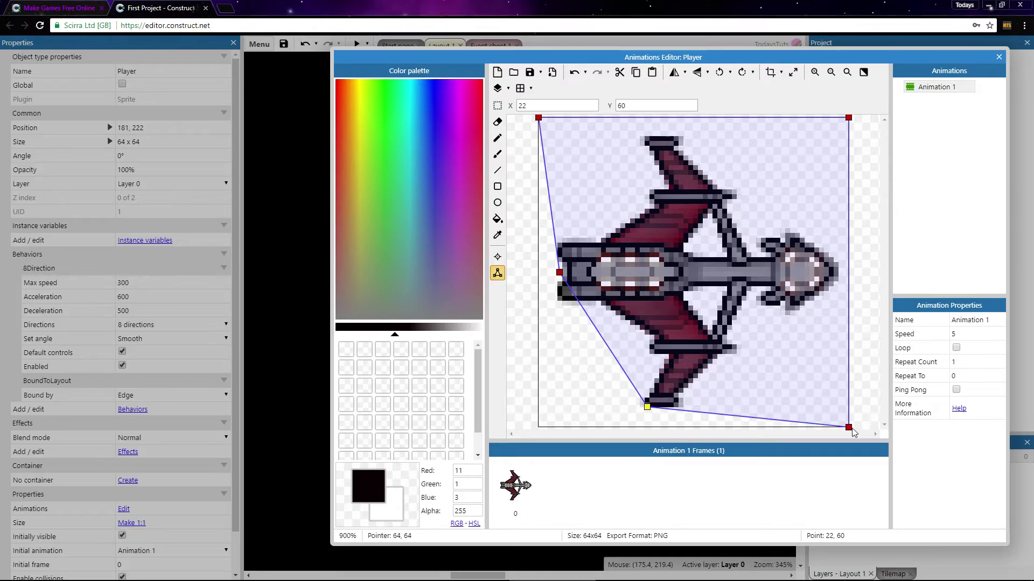
left_click_drag(849, 428, 683, 407)
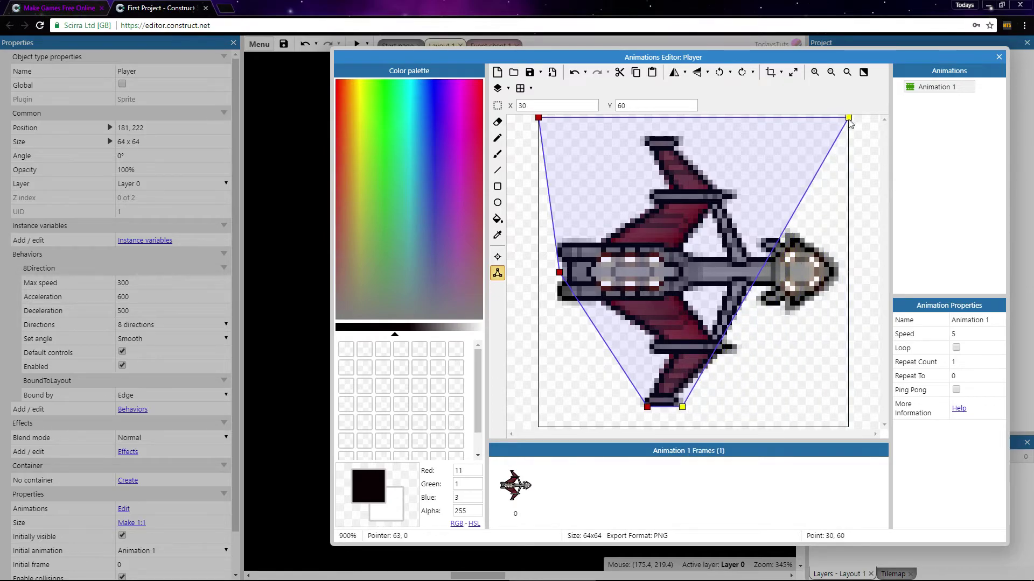
Fit the polygon's nose and upper wing points, then close the Animations Editor
left_click_drag(849, 119, 834, 270)
right_click(834, 272)
left_click(844, 281)
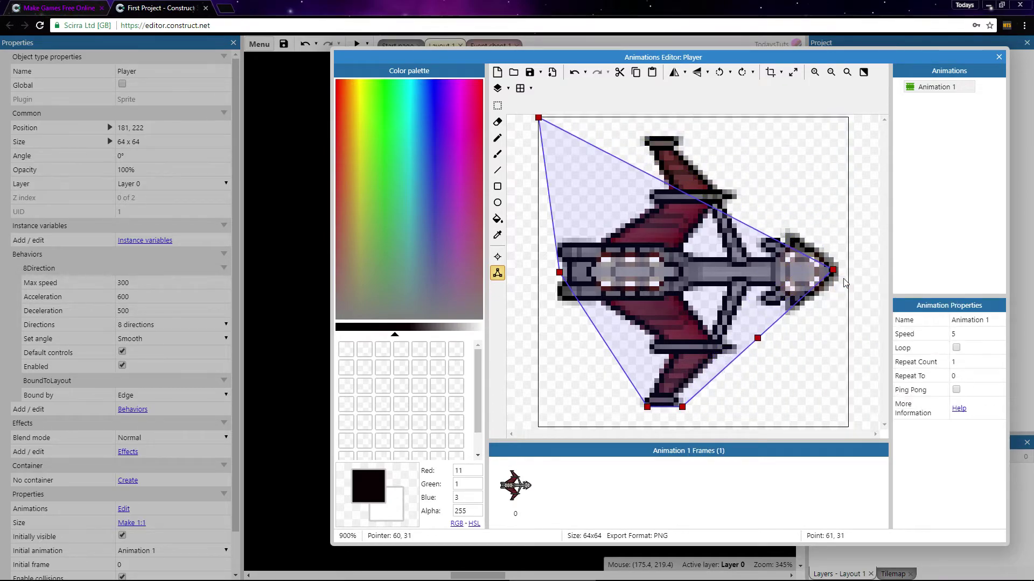
left_click_drag(834, 271, 673, 135)
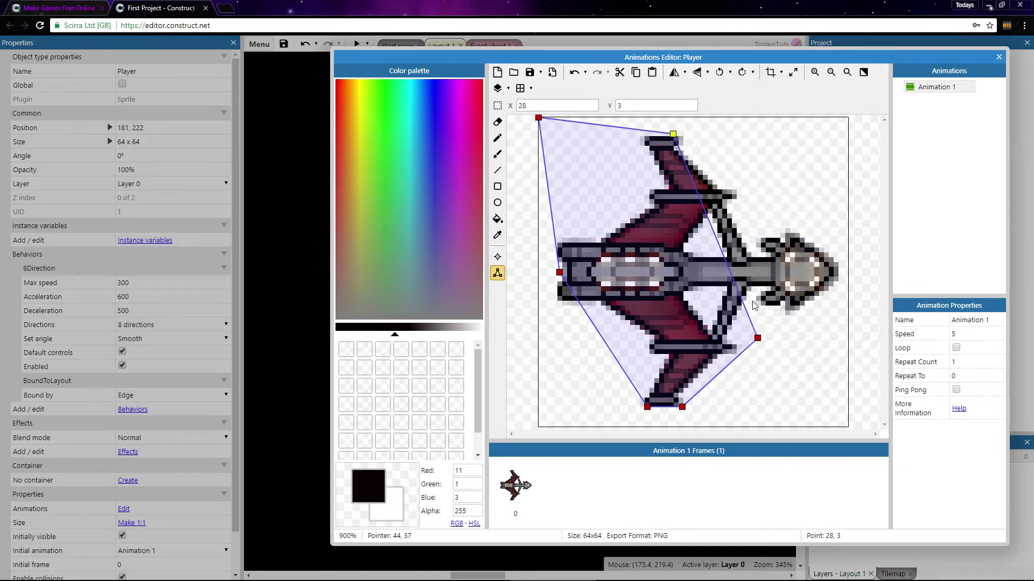
left_click(758, 338)
left_click_drag(758, 337, 838, 269)
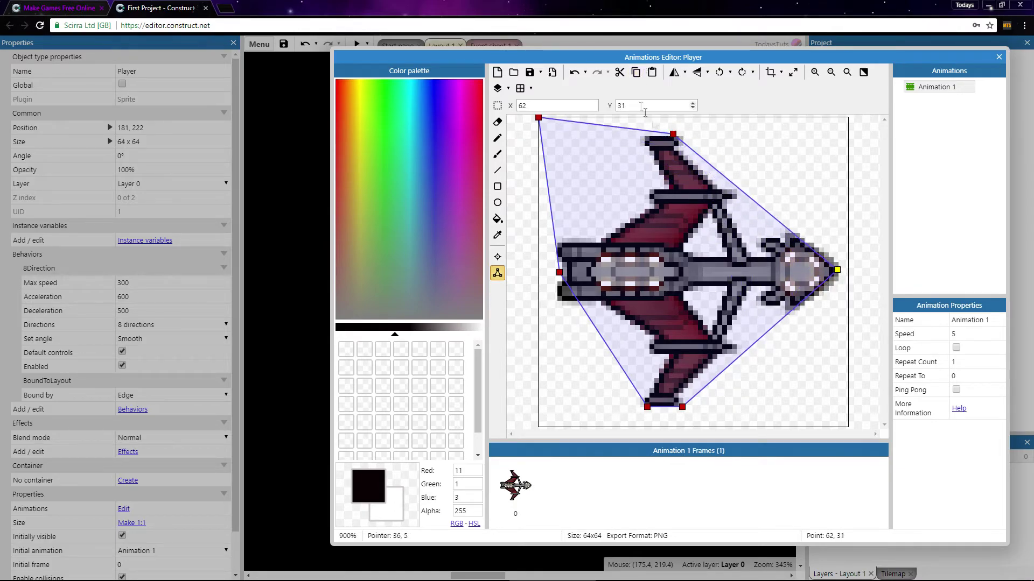
left_click_drag(673, 135, 683, 137)
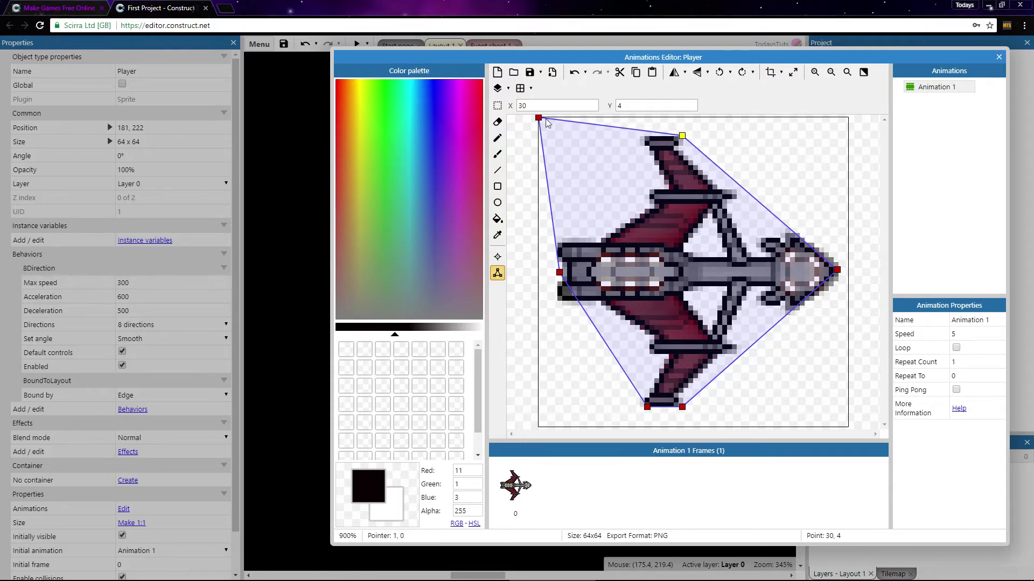
left_click_drag(540, 119, 645, 136)
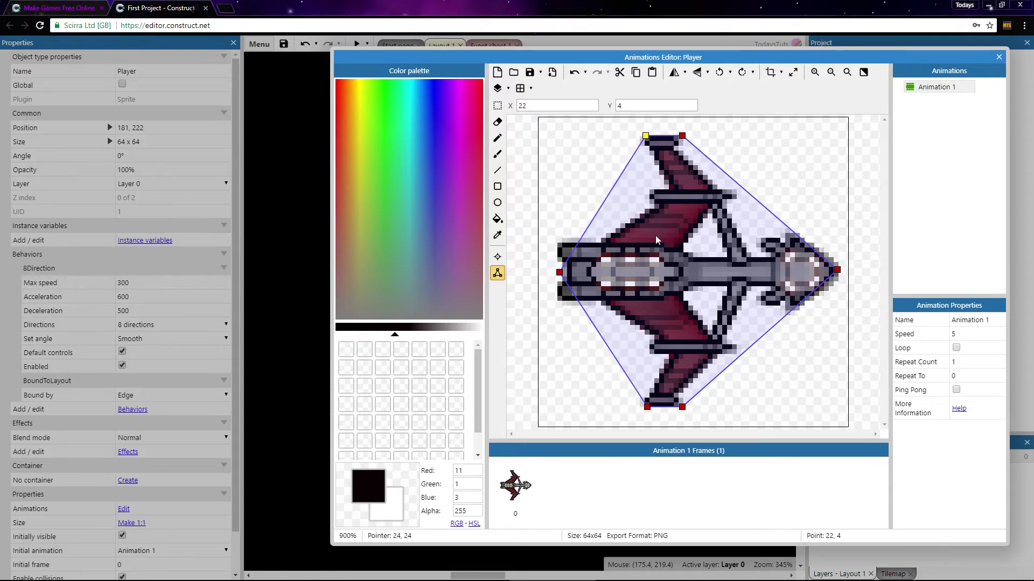
left_click(998, 57)
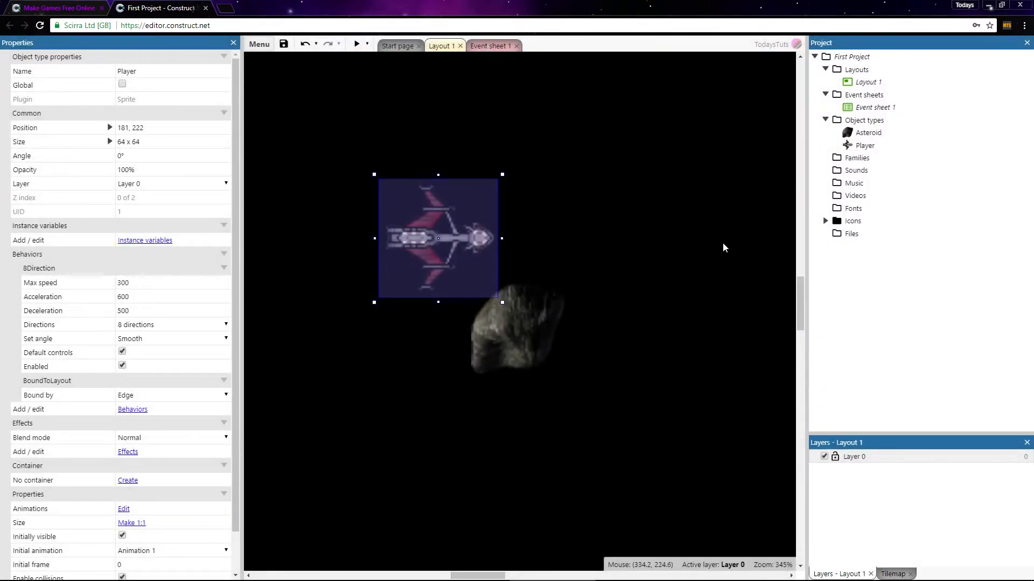
Pull the asteroid's collision polygon corners and added edge points onto the rock
left_click(511, 330)
double_click(511, 331)
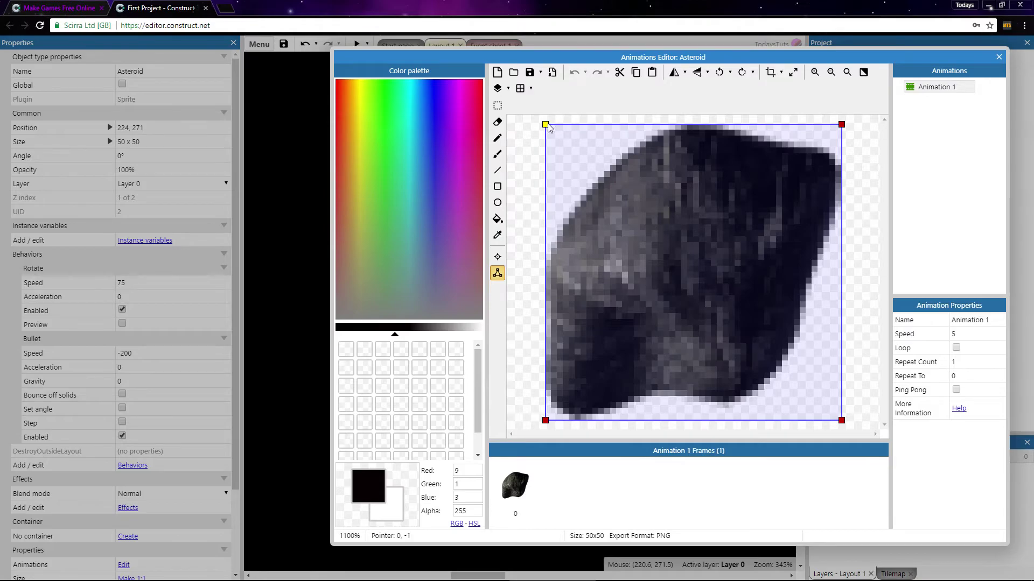
right_click(547, 128)
left_click(577, 135)
left_click_drag(694, 127, 683, 129)
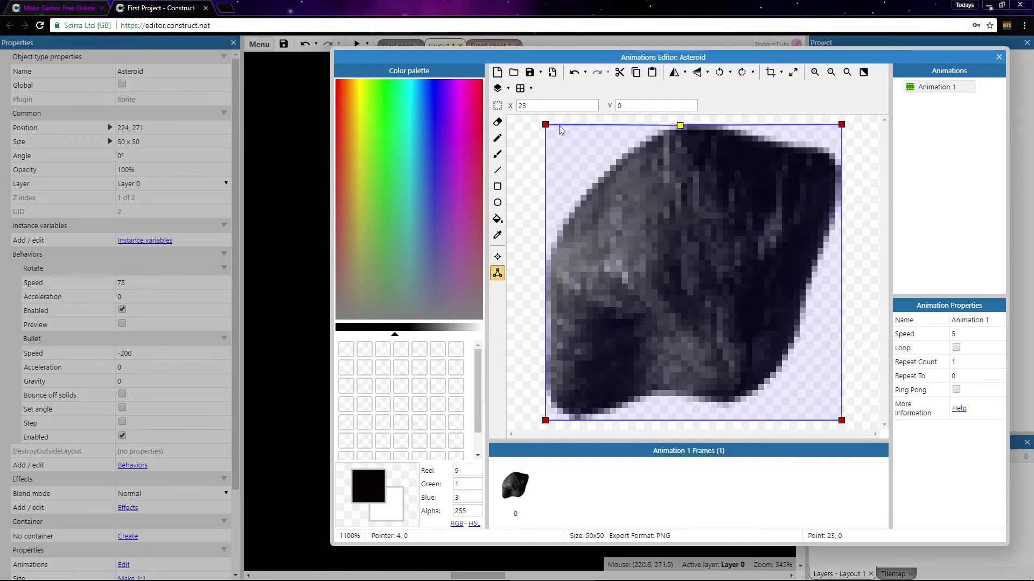
left_click_drag(545, 124, 548, 239)
left_click_drag(681, 125, 664, 127)
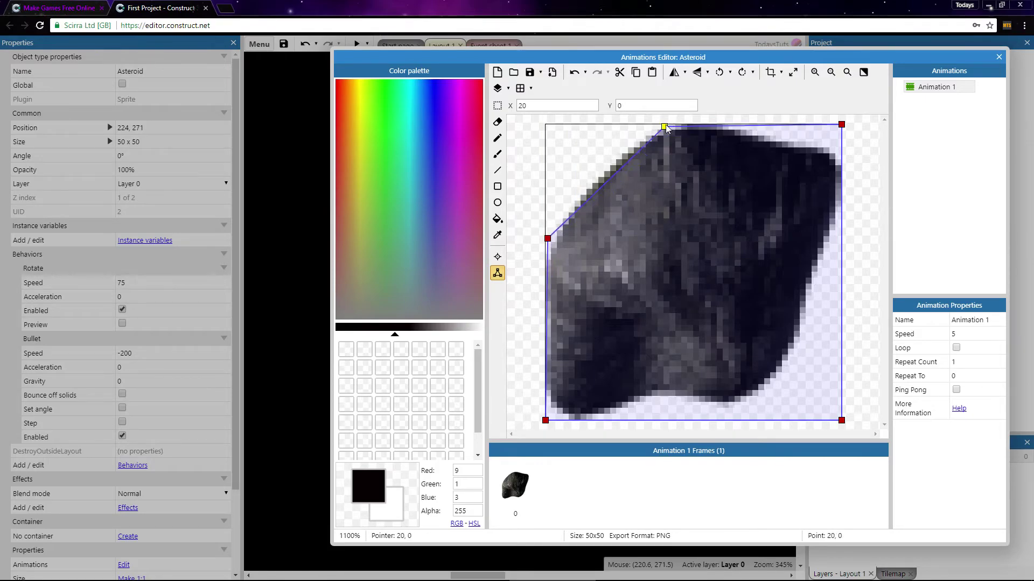
left_click_drag(840, 124, 832, 155)
left_click_drag(841, 421, 796, 337)
right_click(795, 334)
left_click(817, 342)
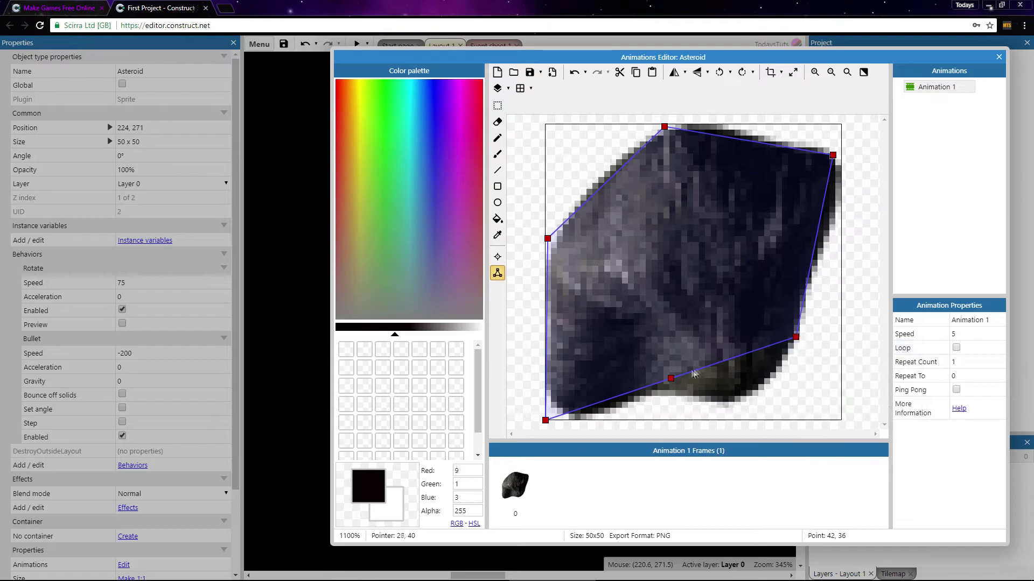
mouse_move(671, 378)
left_mouse_down()
mouse_move(732, 405)
mouse_move(741, 399)
left_mouse_up()
Fine-tune the polygon, move the asteroid outside the layout's left edge, and preview
left_click_drag(546, 420, 551, 419)
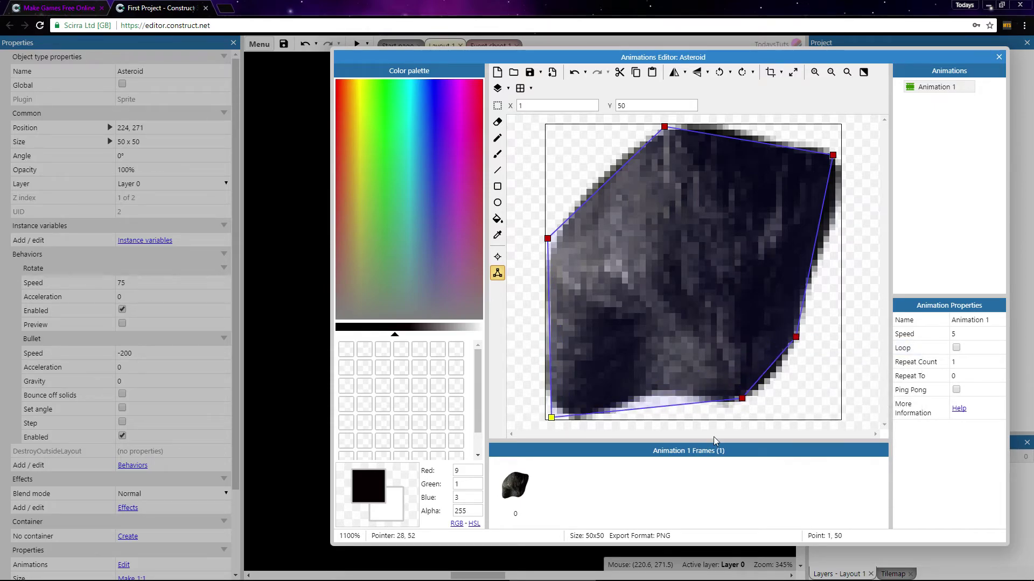
left_click_drag(832, 154, 839, 160)
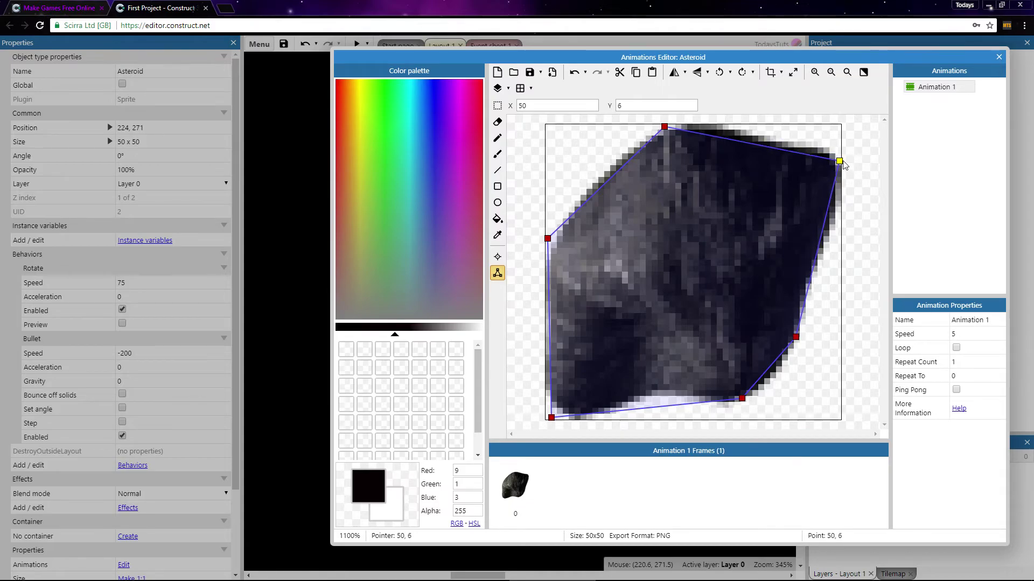
left_click_drag(664, 127, 672, 125)
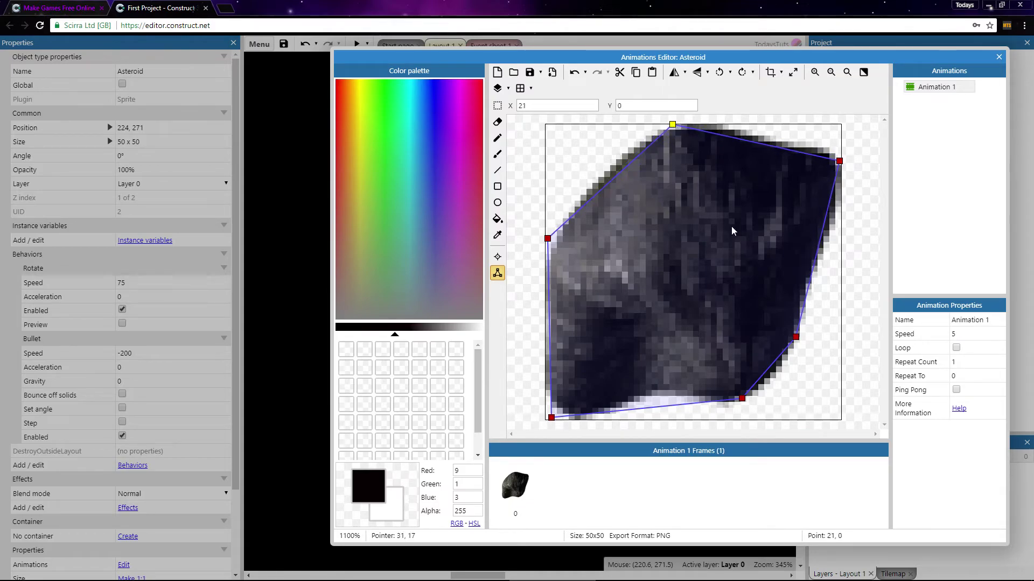
left_click(998, 57)
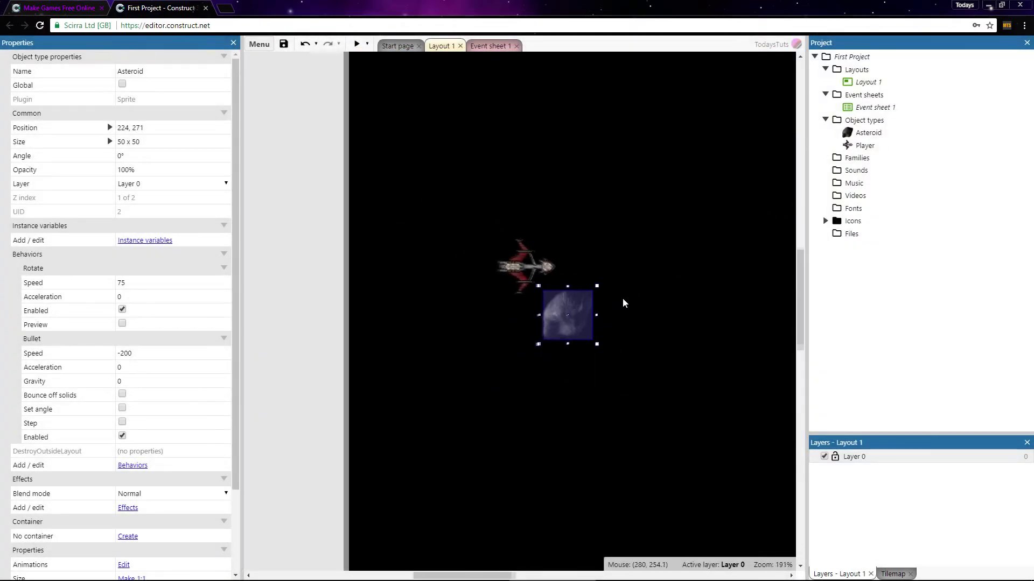
scroll(623, 303, "down", 3)
left_click_drag(571, 307, 371, 242)
scroll(620, 326, "up", 1)
middle_click_drag(622, 327, 516, 325)
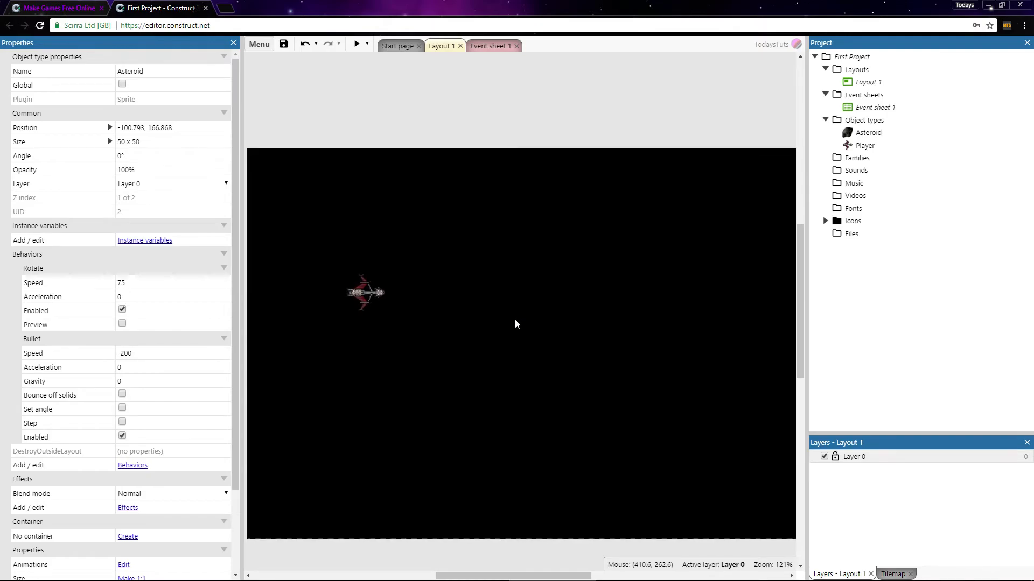
left_click(358, 47)
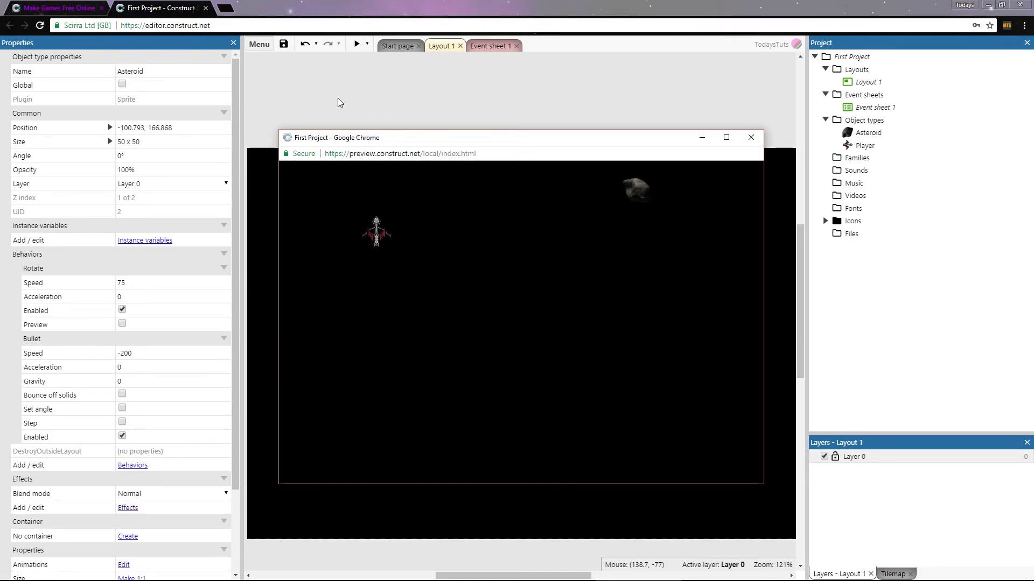
key("Up")
key("Down")
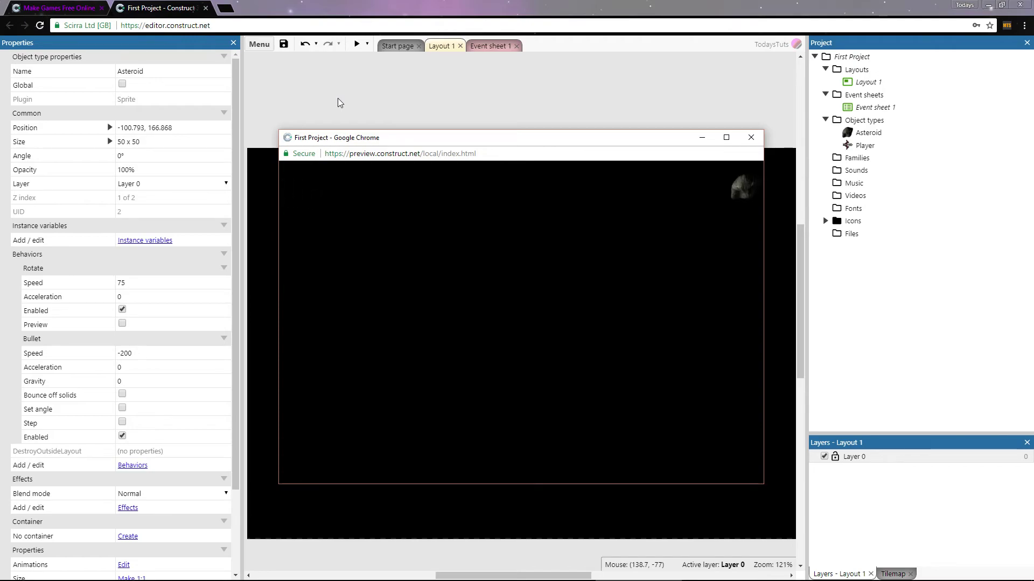
left_click(751, 143)
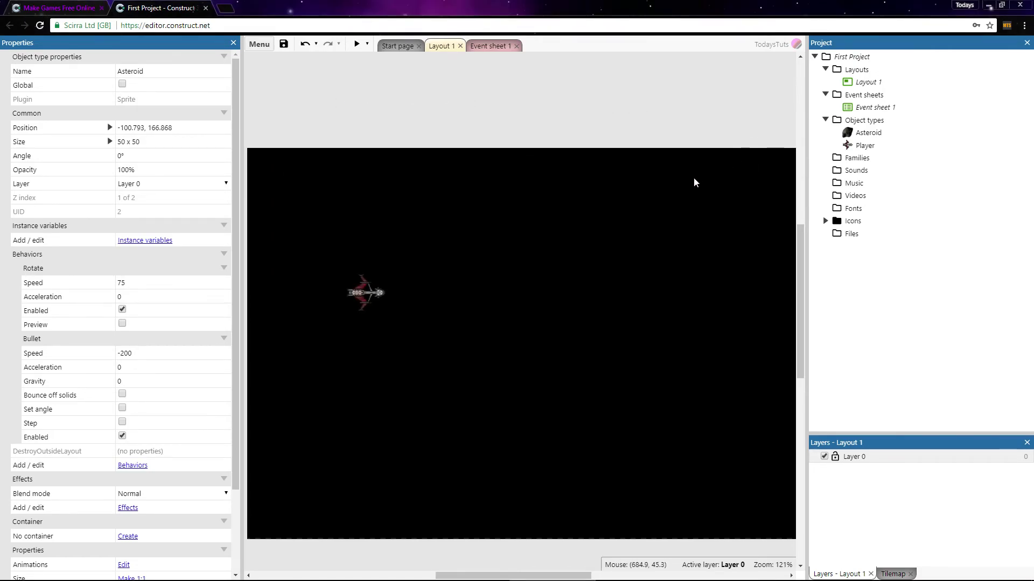